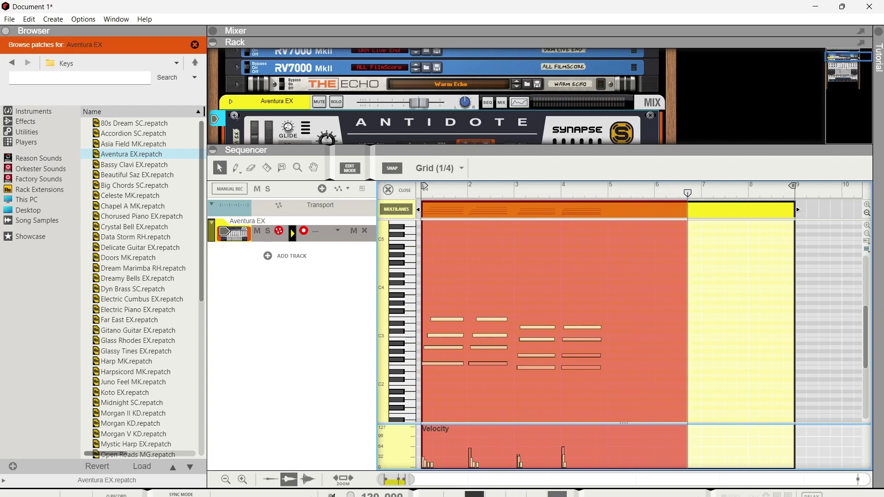
# - Shift the chord notes in bars 3 and 4 slightly earlier, to position 3.1.1.24, with snapping off
pyautogui.press('space')
pyautogui.press('space')
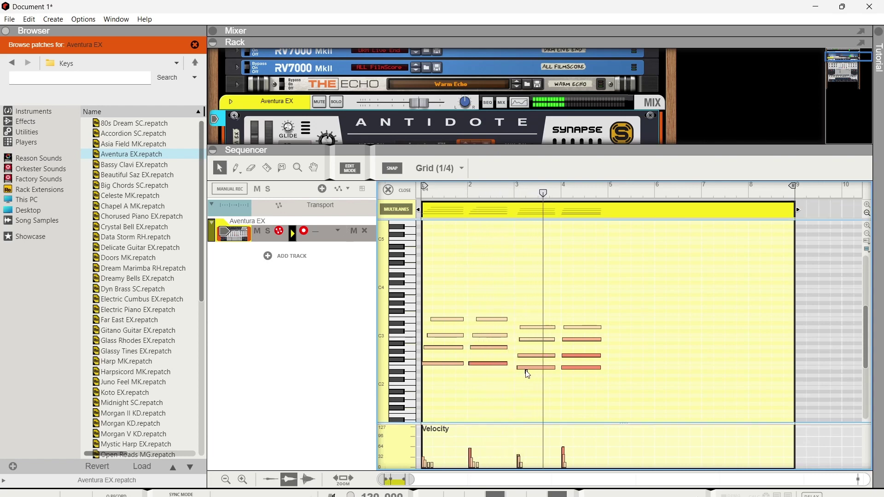
pyautogui.moveTo(635, 371); pyautogui.dragTo(511, 306)
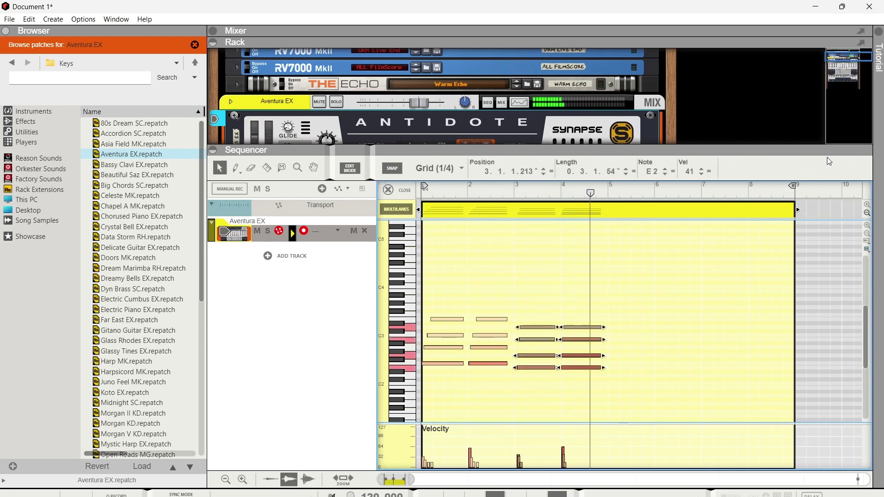
pyautogui.click(868, 226)
pyautogui.click(868, 225)
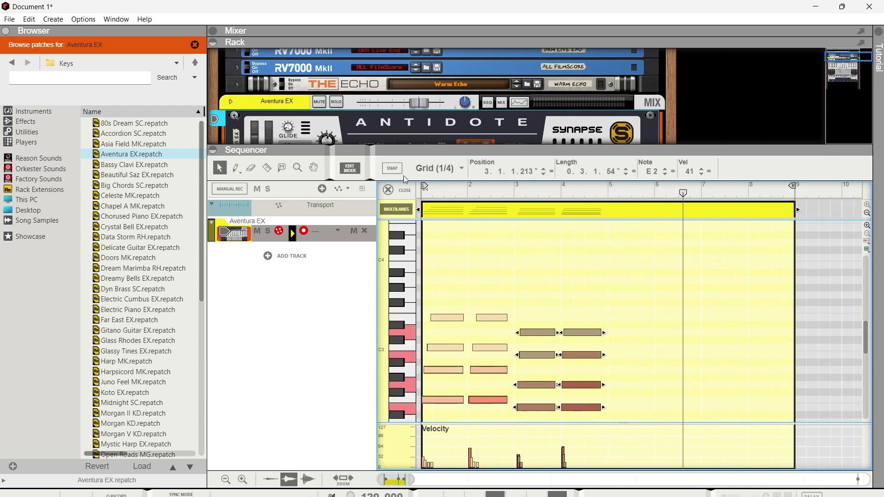
pyautogui.moveTo(527, 407); pyautogui.dragTo(523, 401)
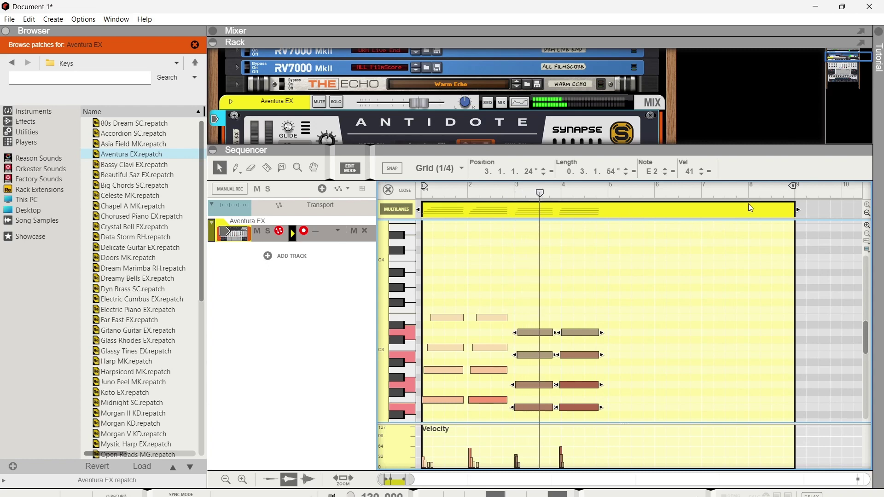
# - Shorten the Aventura EX clip to four bars and duplicate it so the copy starts at bar 5
pyautogui.moveTo(796, 211); pyautogui.dragTo(610, 210)
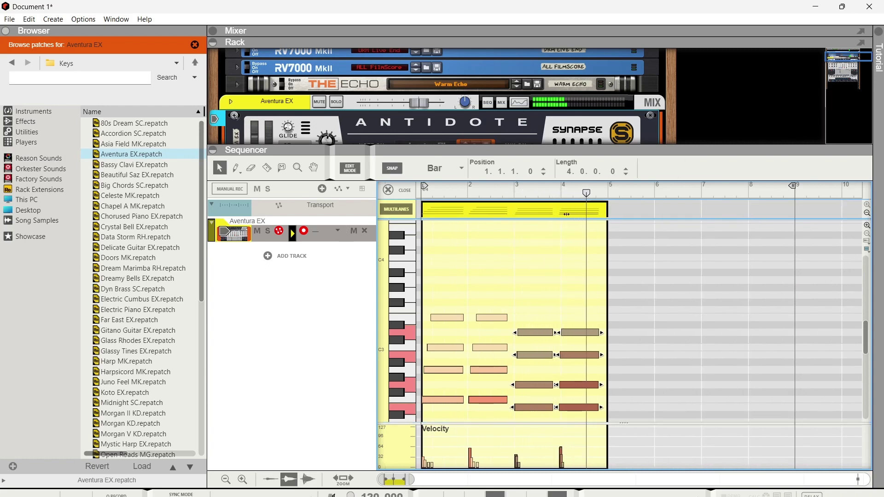
pyautogui.rightClick(571, 211)
pyautogui.click(599, 270)
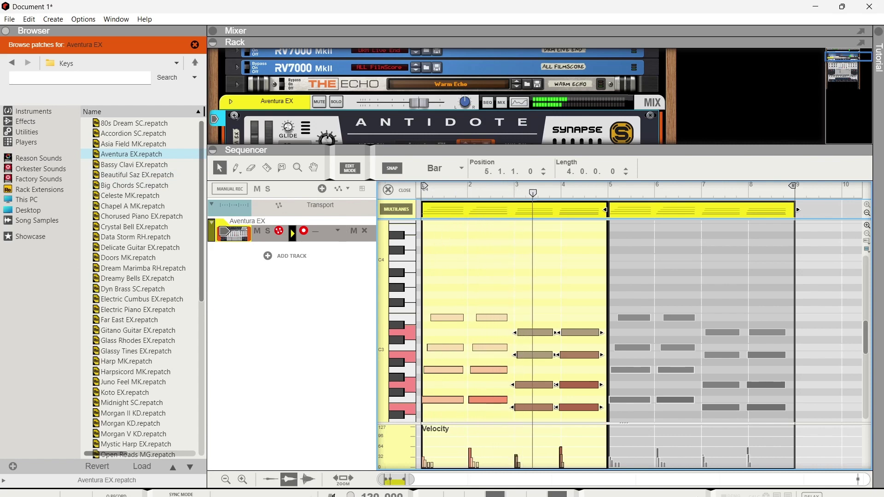
# - Record a melody over the chords across the eight bars of the Aventura EX track and play it back
pyautogui.click(516, 494)
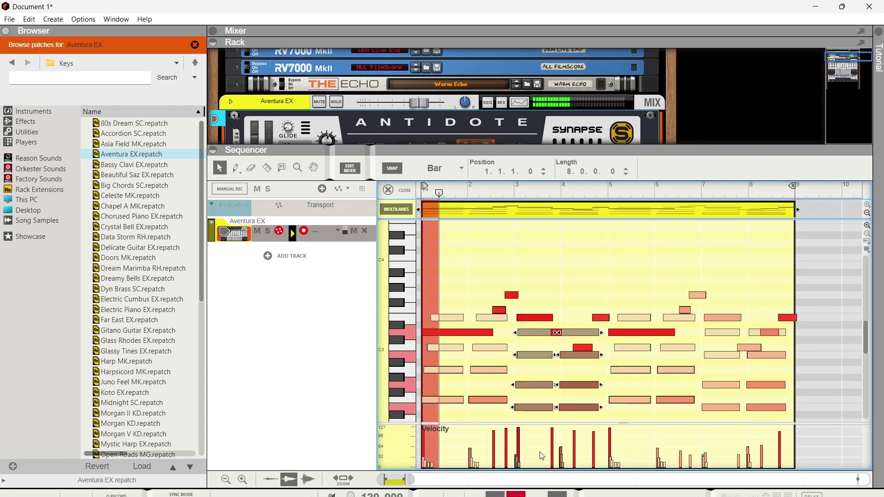
pyautogui.press('space')
pyautogui.press('space')
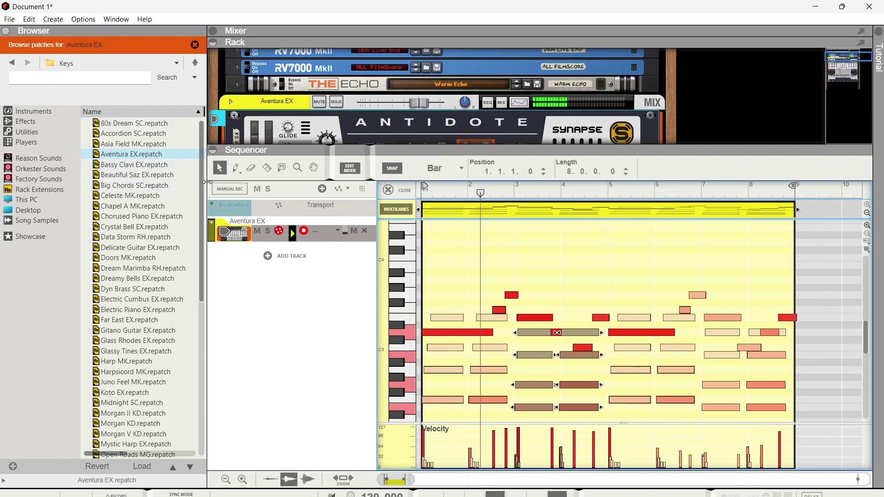
# - Redraw the clip's note velocities down to about 48 with the Pencil tool and close the clip editor
pyautogui.click(236, 168)
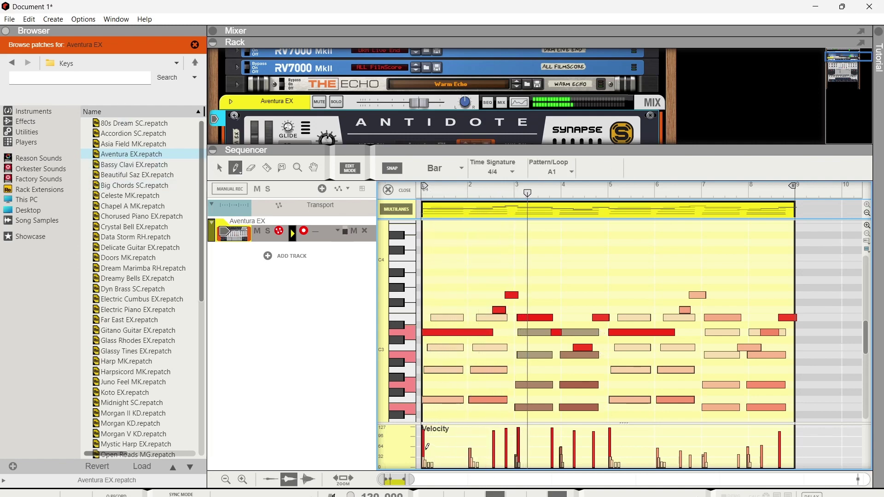
pyautogui.click(519, 440)
pyautogui.moveTo(522, 437)
pyautogui.mouseDown()
pyautogui.moveTo(621, 443)
pyautogui.moveTo(487, 448)
pyautogui.moveTo(561, 453)
pyautogui.mouseUp()
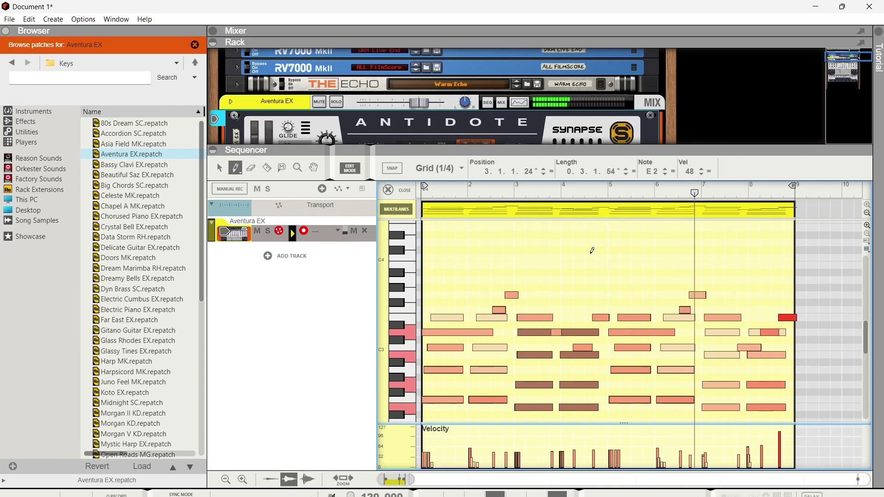
pyautogui.click(391, 190)
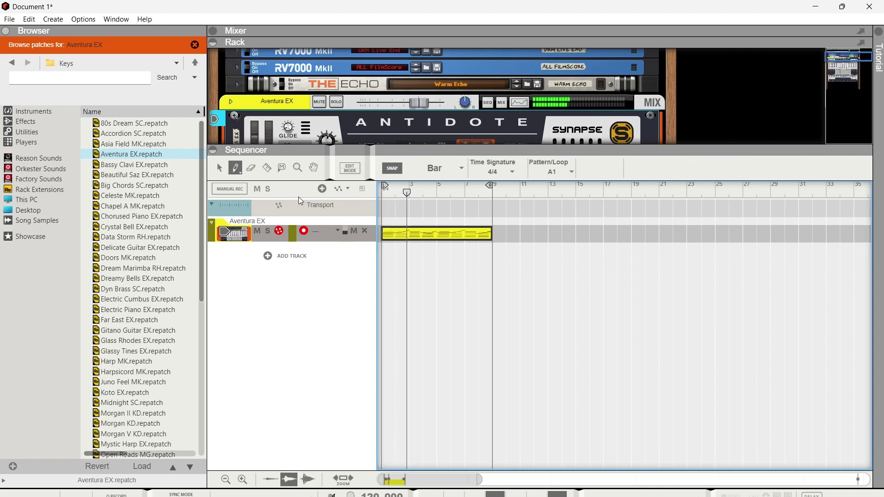
pyautogui.click(307, 255)
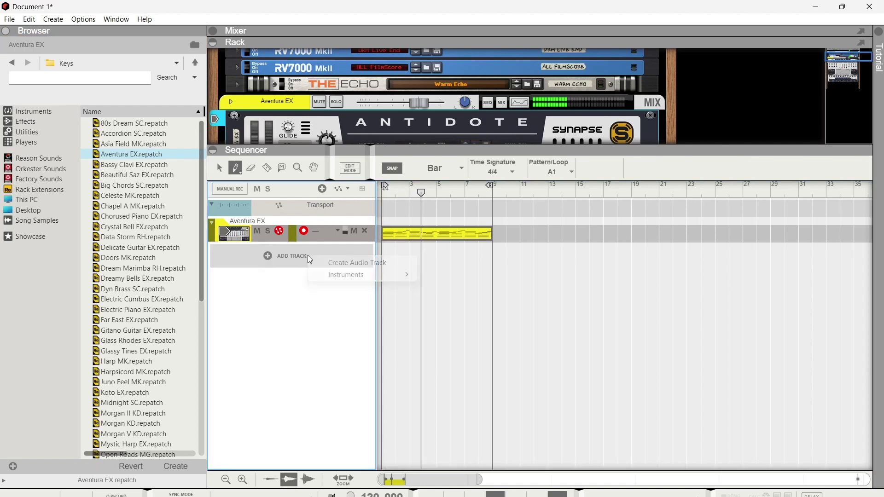
pyautogui.moveTo(331, 273)
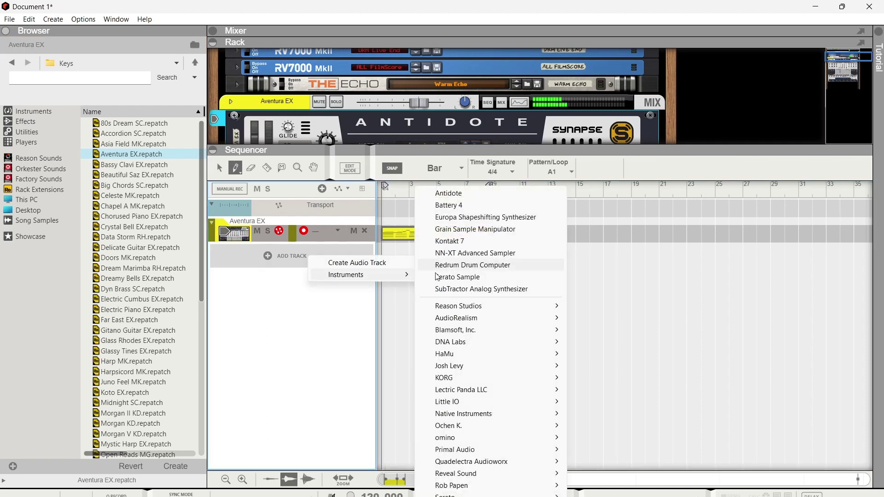
pyautogui.click(34, 159)
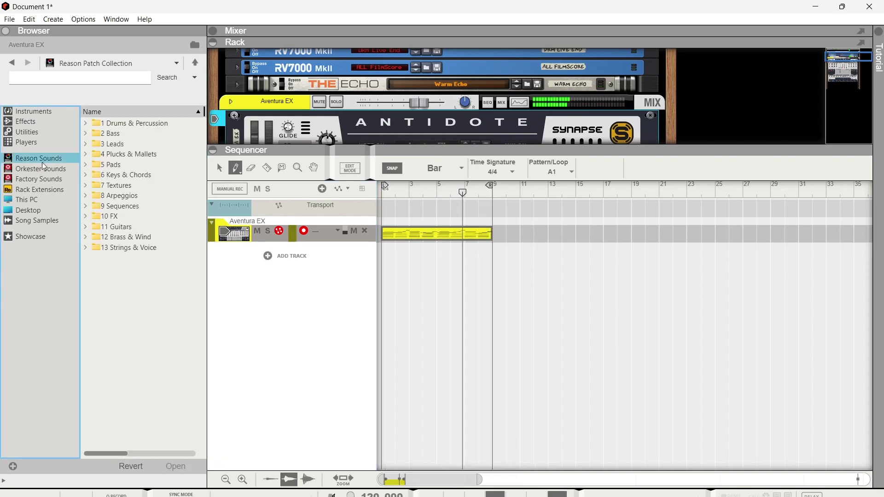
pyautogui.doubleClick(133, 165)
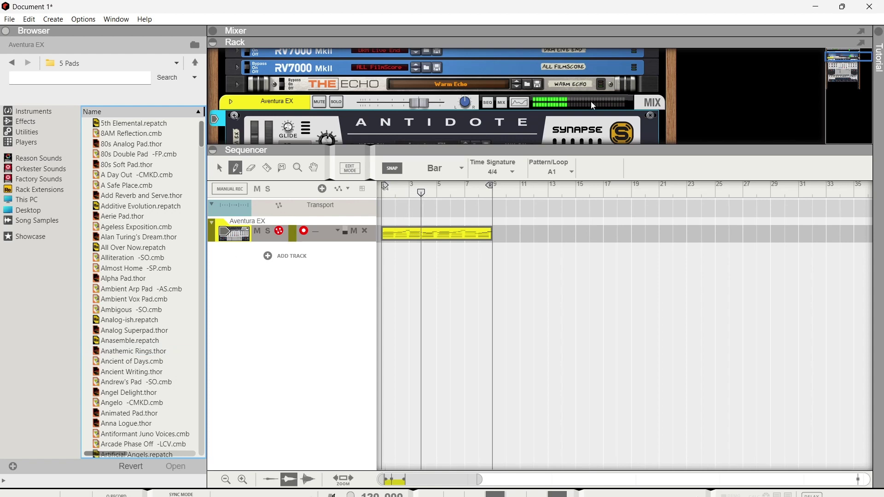
# - Enable the high-pass and low-pass filters on the Aventura EX channel's Spectrum EQ, setting the high-pass to about 271 Hz
pyautogui.click(514, 104)
pyautogui.click(330, 123)
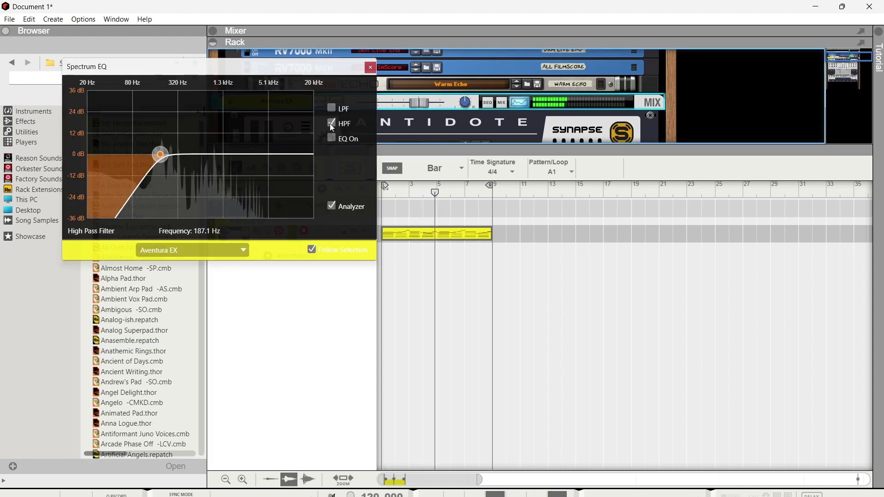
pyautogui.click(333, 109)
pyautogui.moveTo(166, 159); pyautogui.dragTo(178, 159)
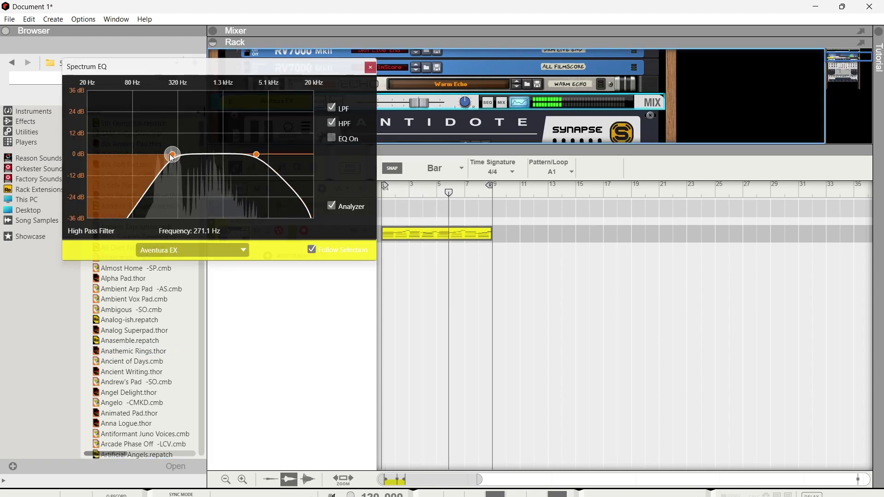
pyautogui.click(370, 67)
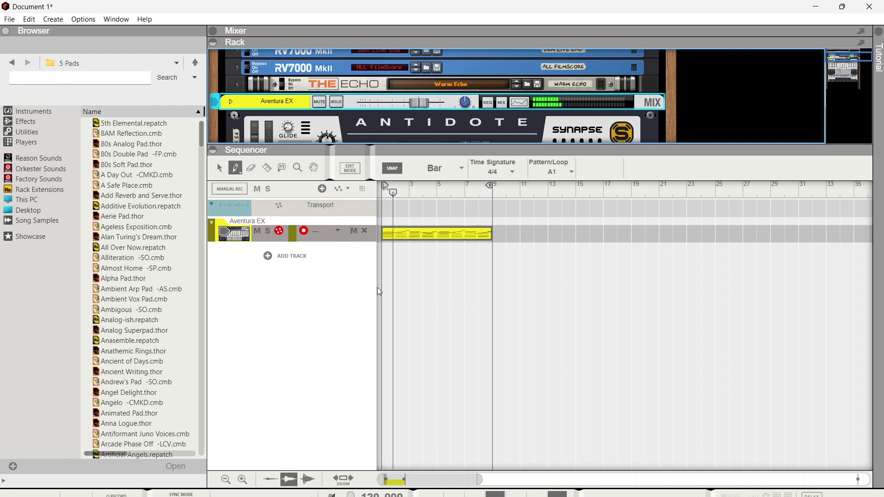
# - Add the HyperBottom patch from the Synth Bass sounds as a new track and record a bass line on it
pyautogui.click(29, 112)
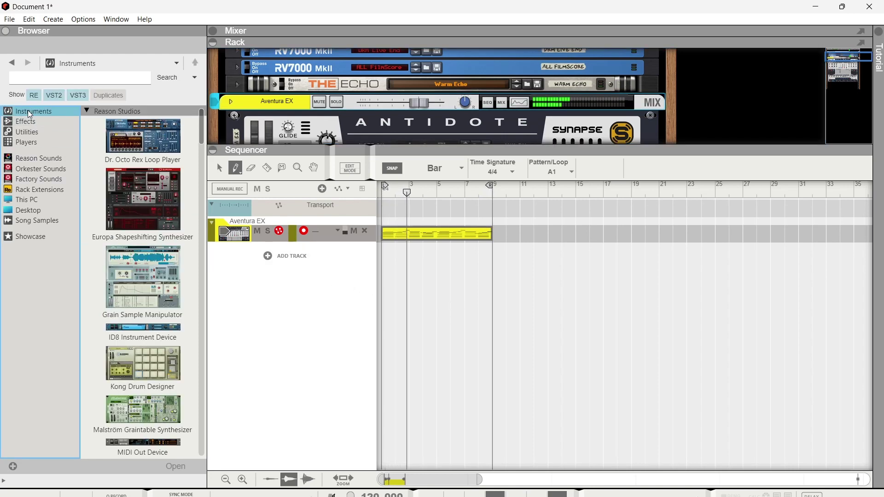
pyautogui.click(40, 123)
pyautogui.click(37, 159)
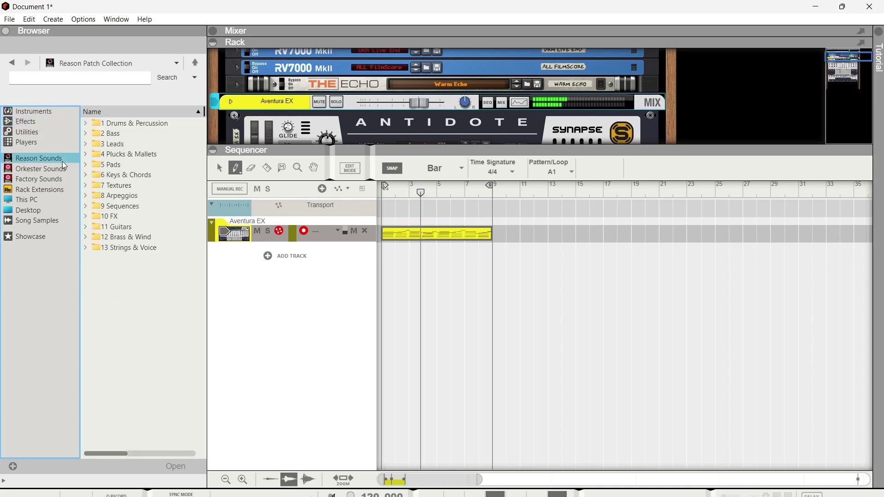
pyautogui.doubleClick(113, 134)
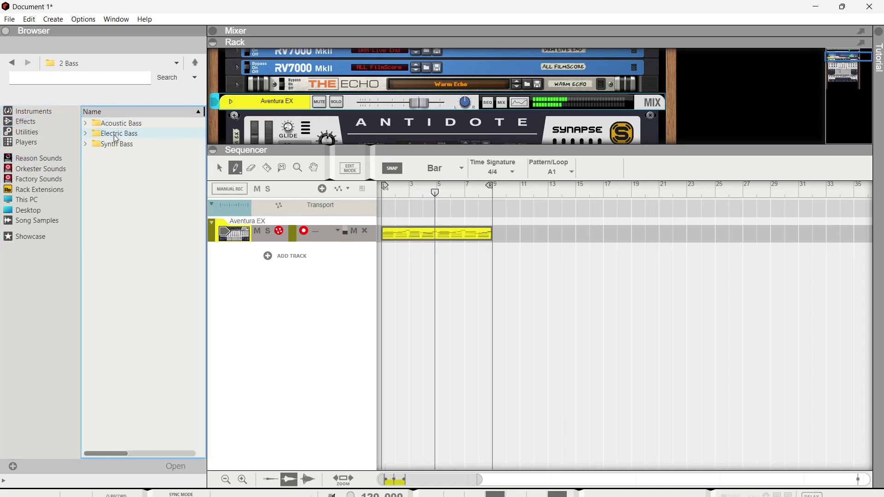
pyautogui.doubleClick(116, 144)
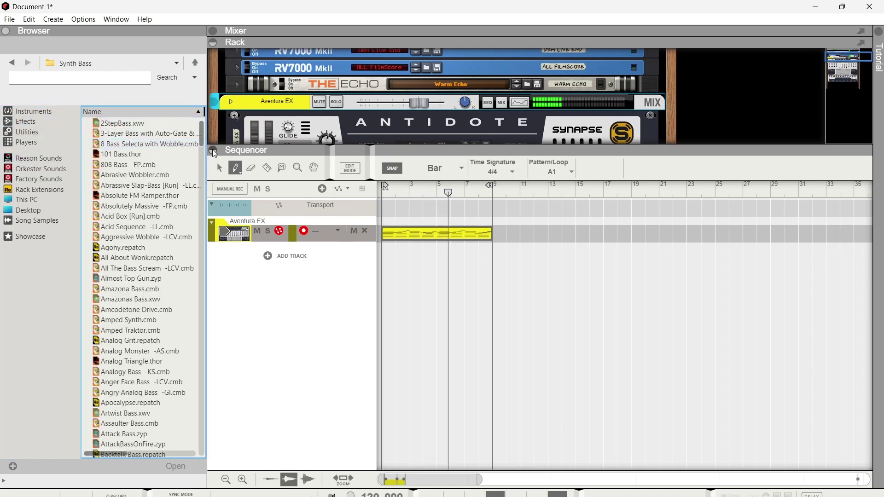
pyautogui.moveTo(201, 137); pyautogui.dragTo(189, 286)
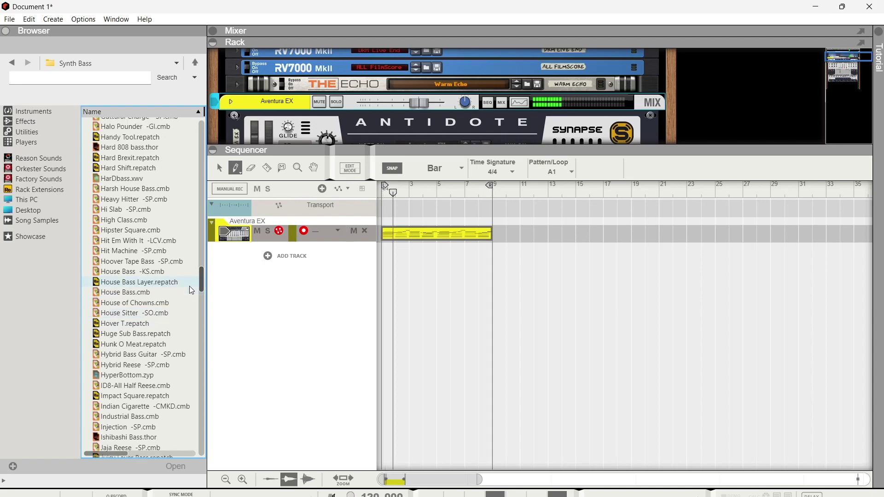
pyautogui.moveTo(138, 375); pyautogui.dragTo(243, 303)
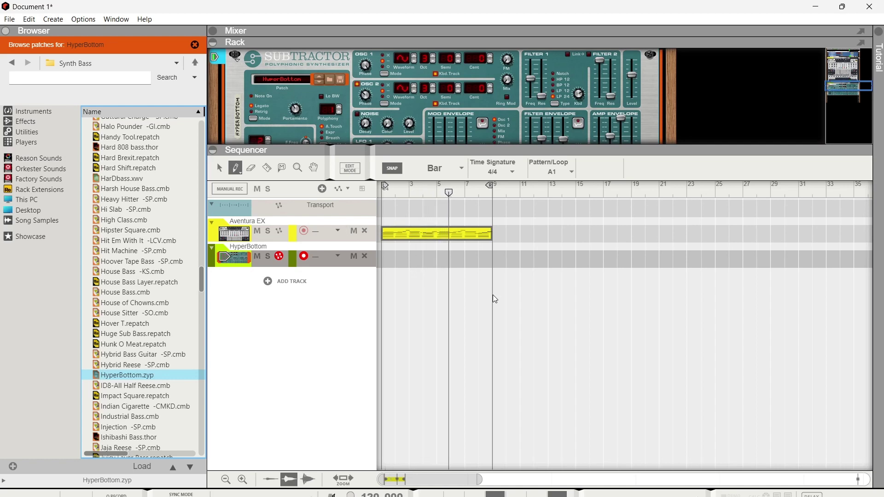
pyautogui.click(581, 402)
pyautogui.hotkey('ctrl', 'Return')
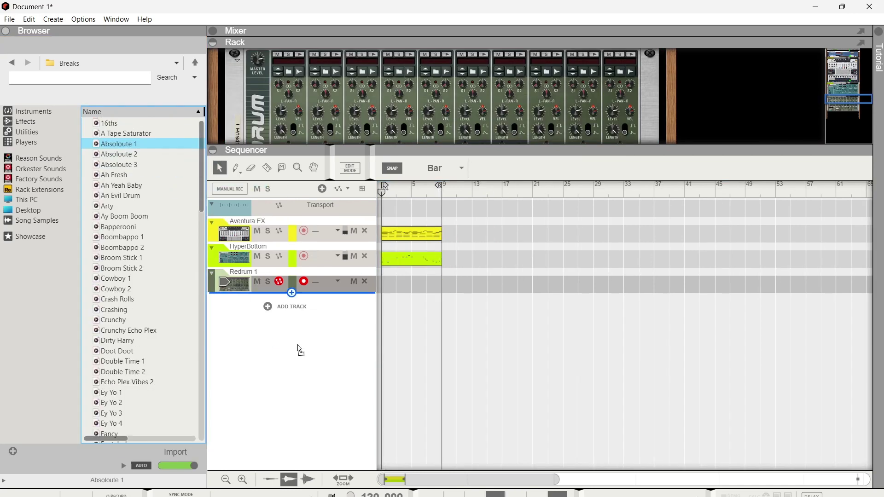
# - Place the Absoloute 1 break loop on a new audio track at bar 1 and stretch it to two bars
pyautogui.moveTo(296, 349); pyautogui.dragTo(385, 325)
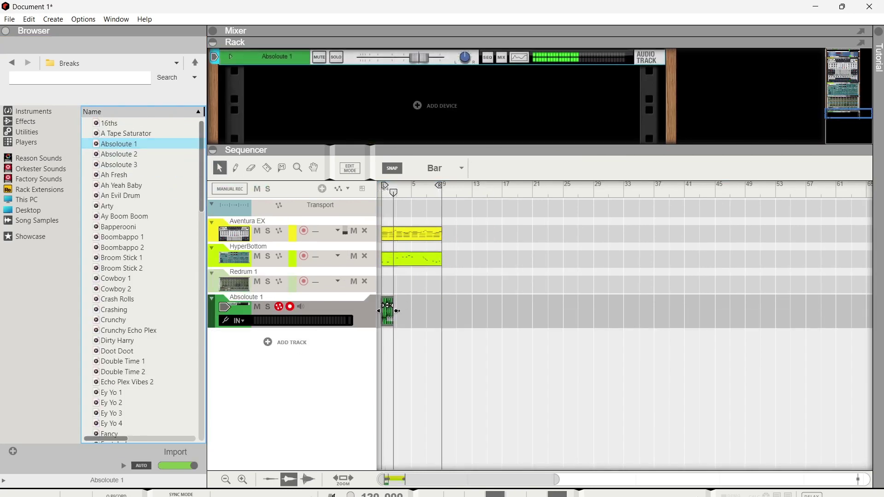
pyautogui.moveTo(397, 312); pyautogui.dragTo(398, 316)
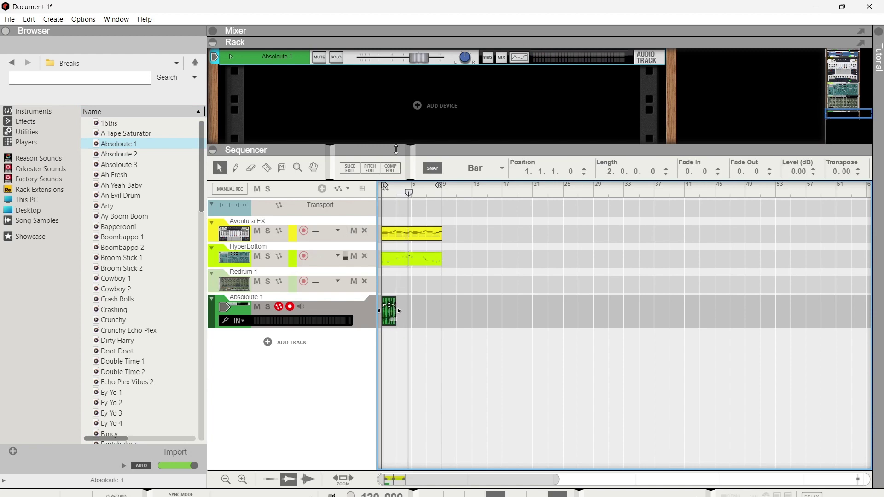
pyautogui.click(392, 193)
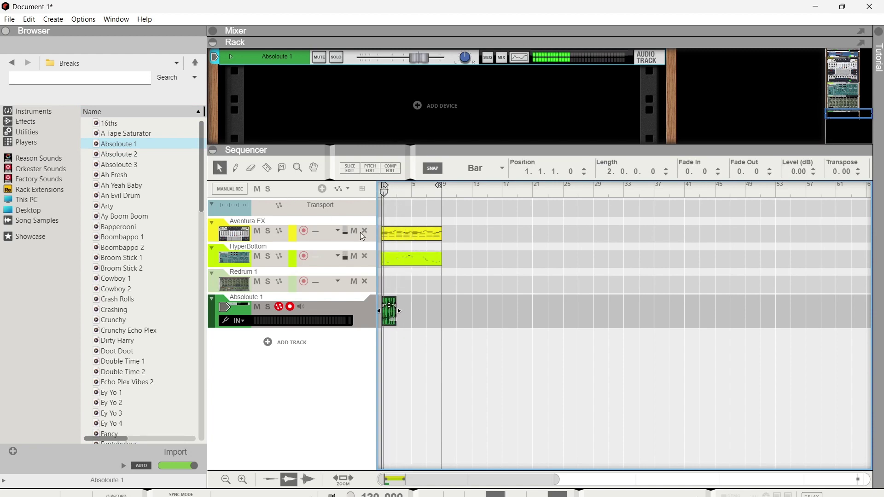
# - Duplicate the Absoloute 1 drum loop clips until they fill all eight bars of the loop
pyautogui.rightClick(391, 313)
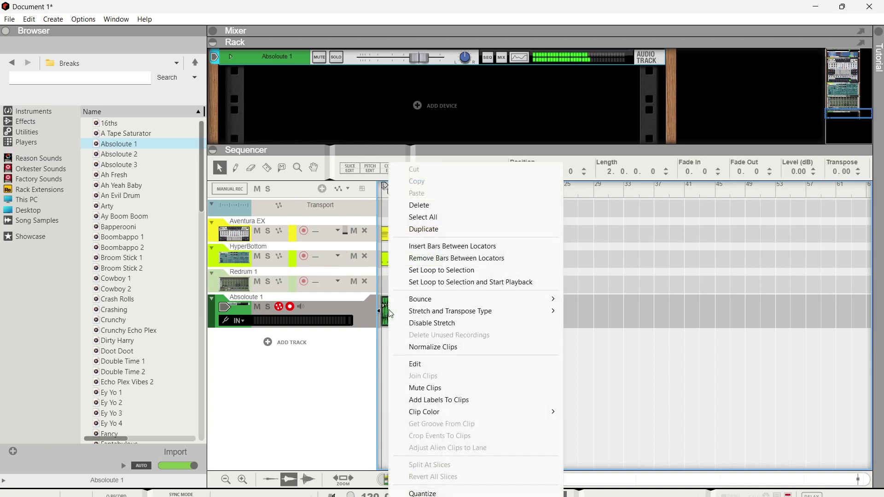
pyautogui.click(415, 229)
pyautogui.keyDown('shift'); pyautogui.click(389, 313); pyautogui.keyUp('shift')
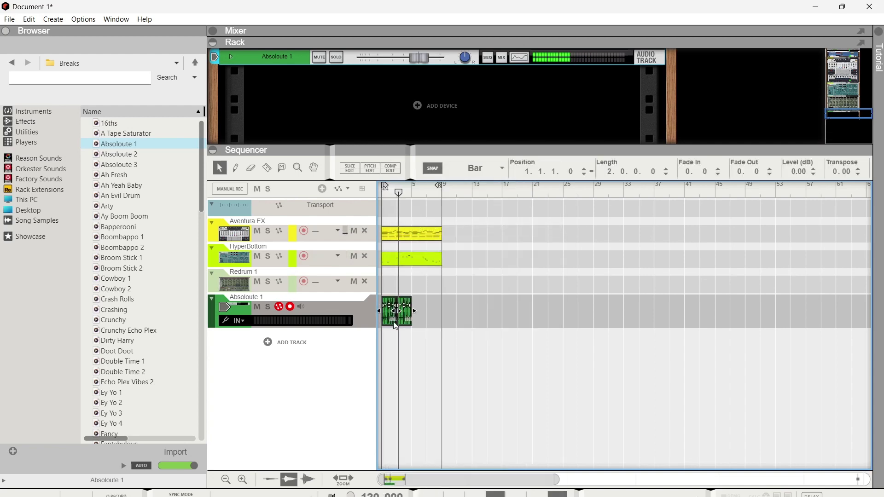
pyautogui.rightClick(395, 313)
pyautogui.click(427, 233)
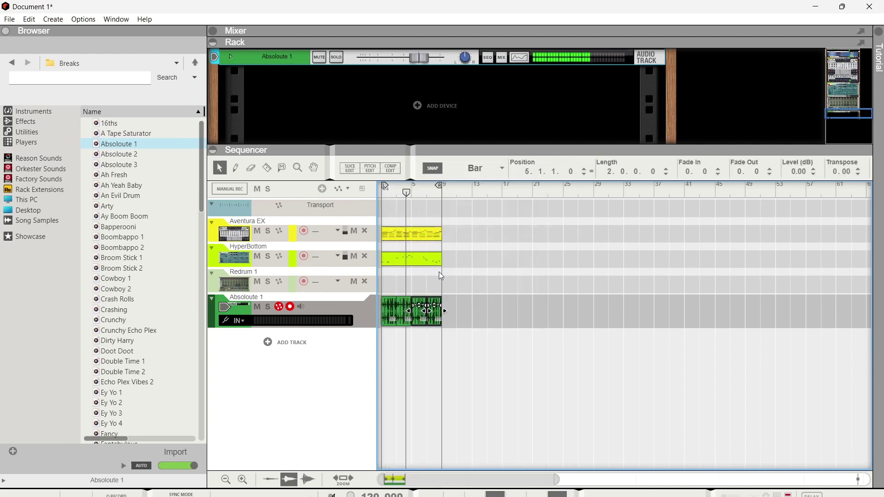
pyautogui.click(466, 279)
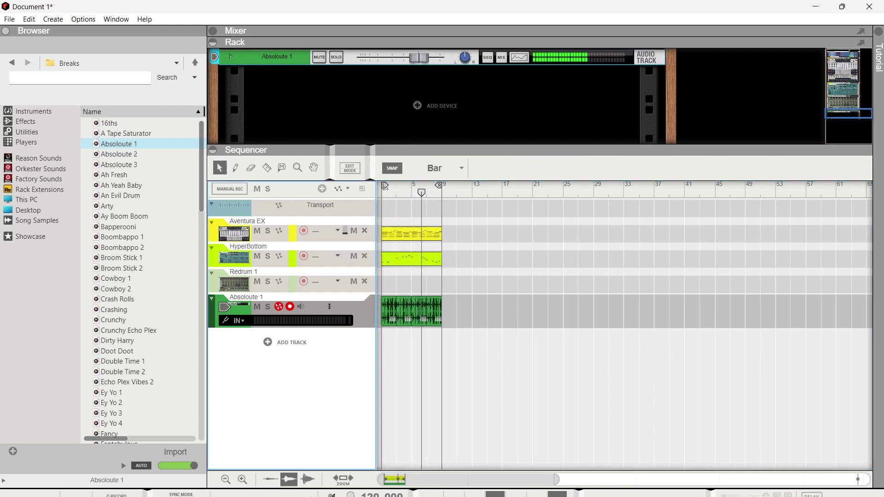
# - Select the Redrum 1 track and show the mixer with its EQ section hidden
pyautogui.click(286, 285)
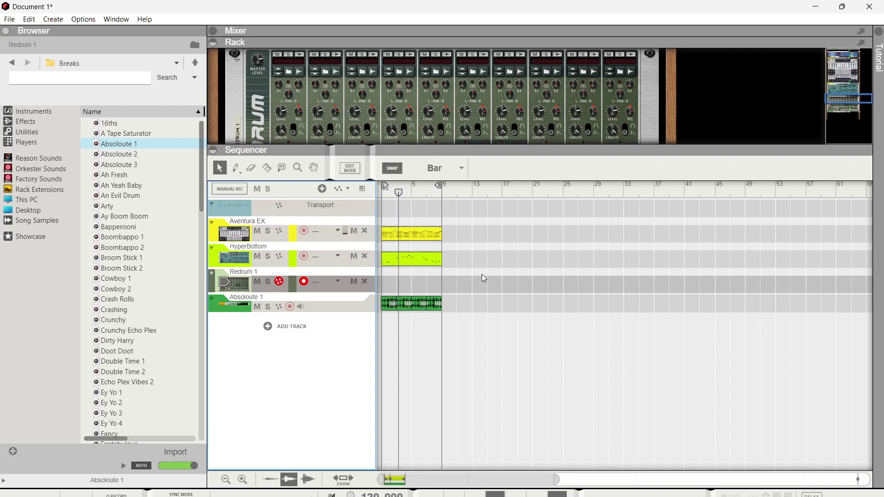
pyautogui.click(573, 30)
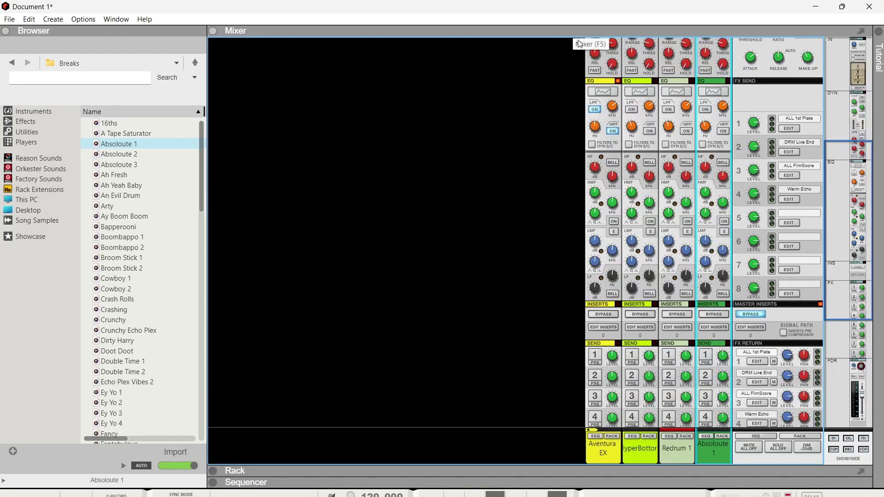
pyautogui.click(849, 439)
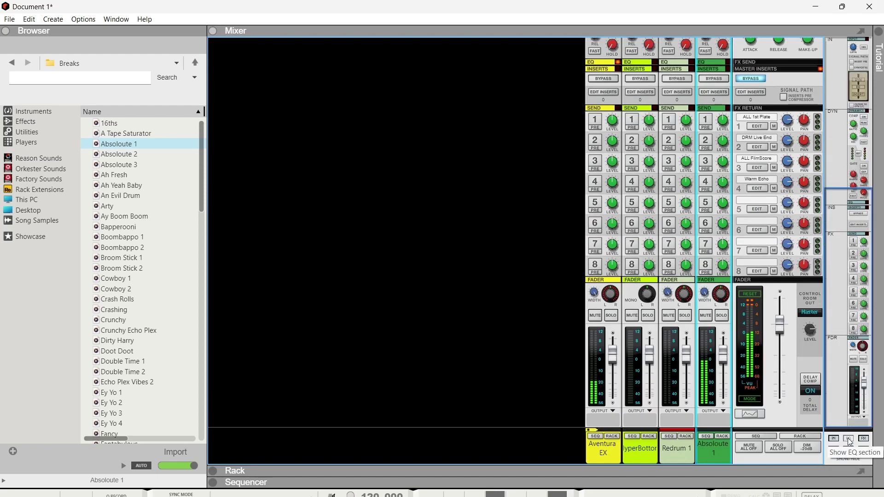
# - Hide the FX send, inserts and dynamics sections of the mixer channels
pyautogui.click(863, 440)
pyautogui.click(849, 449)
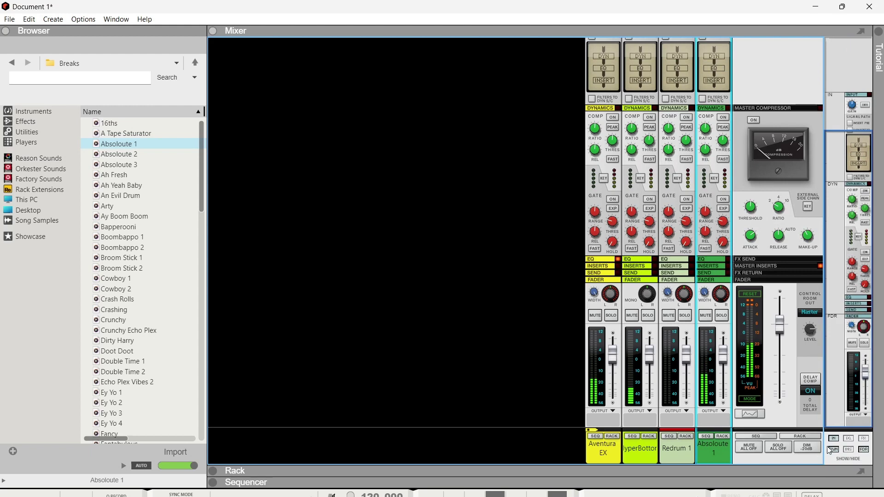
pyautogui.click(834, 449)
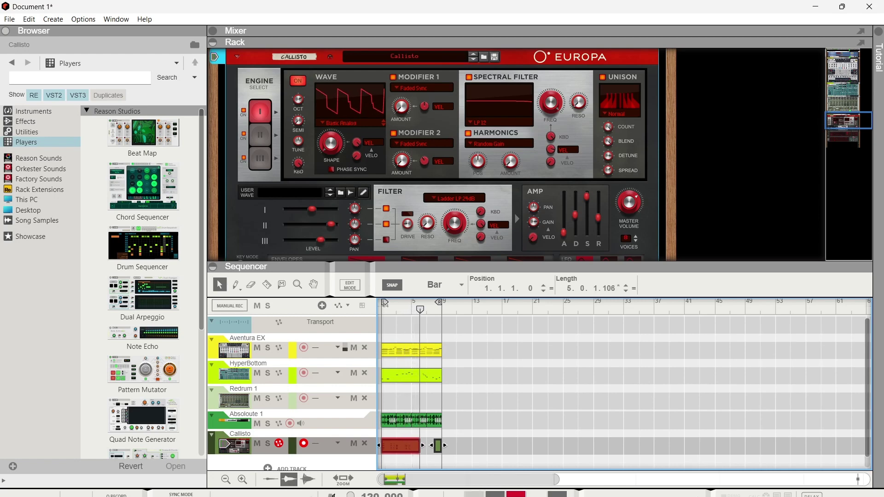
# - Stop recording on the Callisto track and open the recorded clip in the note editor with the sequencer enlarged
pyautogui.press('space')
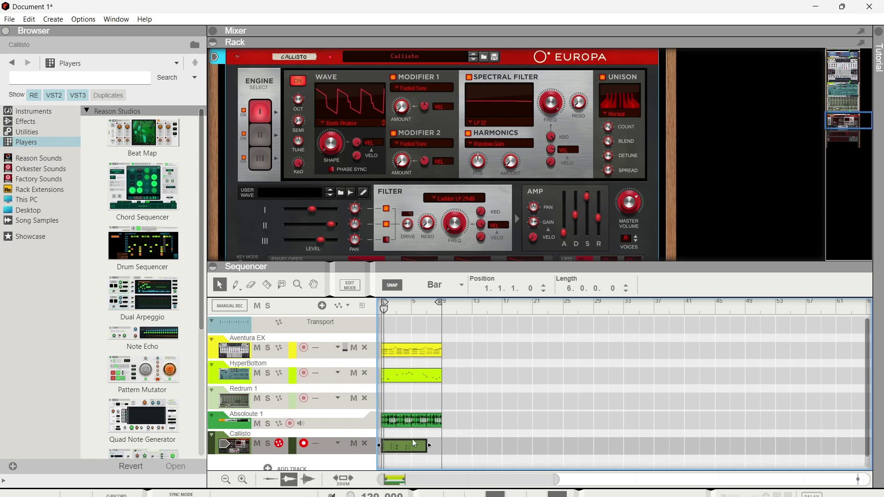
pyautogui.doubleClick(414, 443)
pyautogui.press('F6')
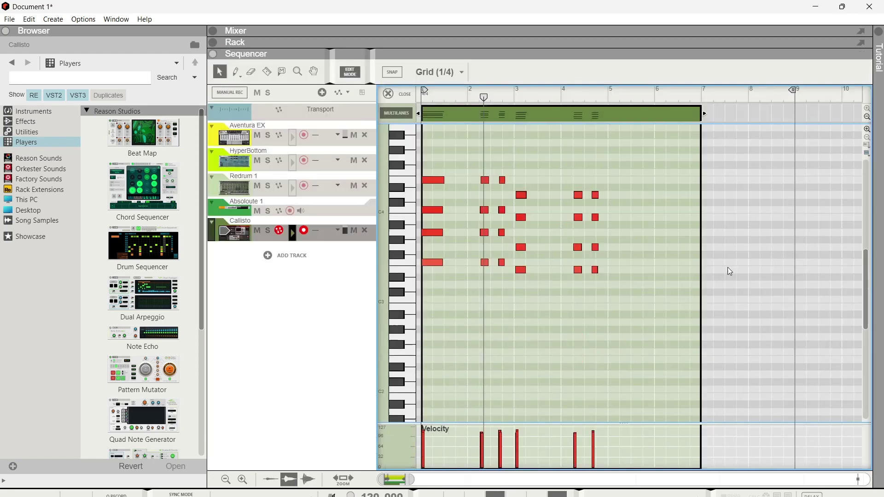
pyautogui.rightClick(580, 115)
pyautogui.click(598, 402)
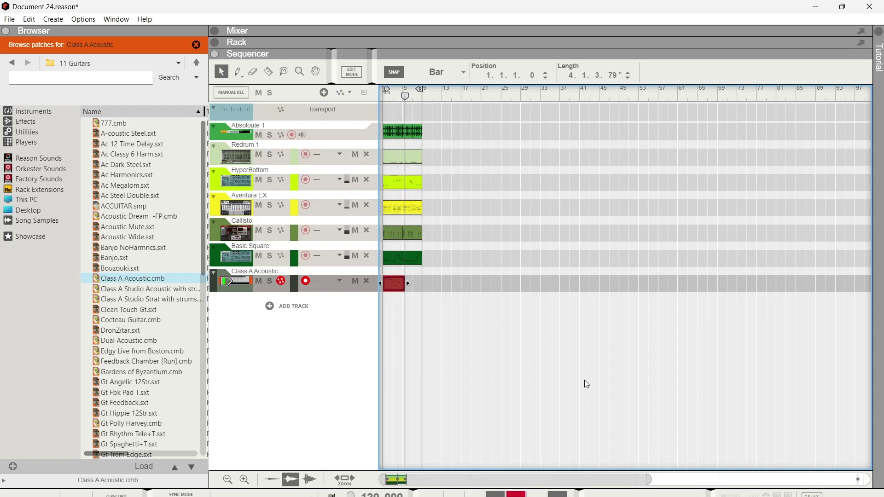
# - Stop recording on the Class A Acoustic track and delete the recorded clip
pyautogui.press('space')
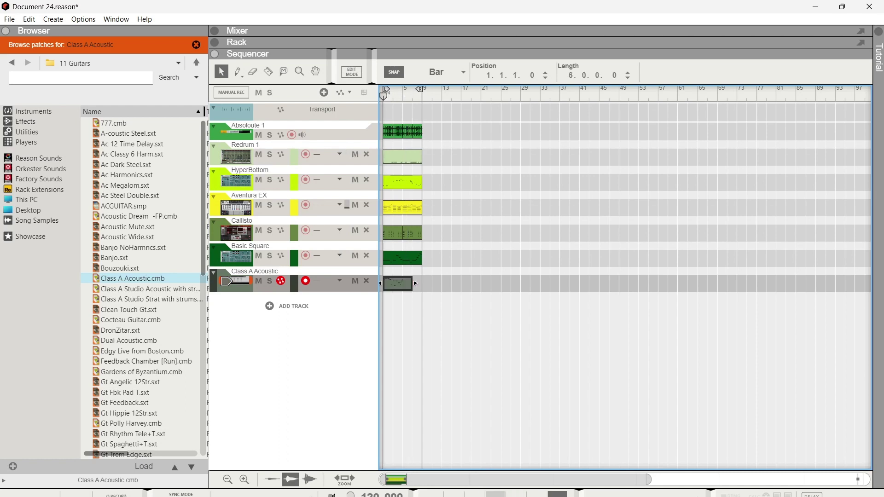
pyautogui.rightClick(400, 286)
pyautogui.click(420, 297)
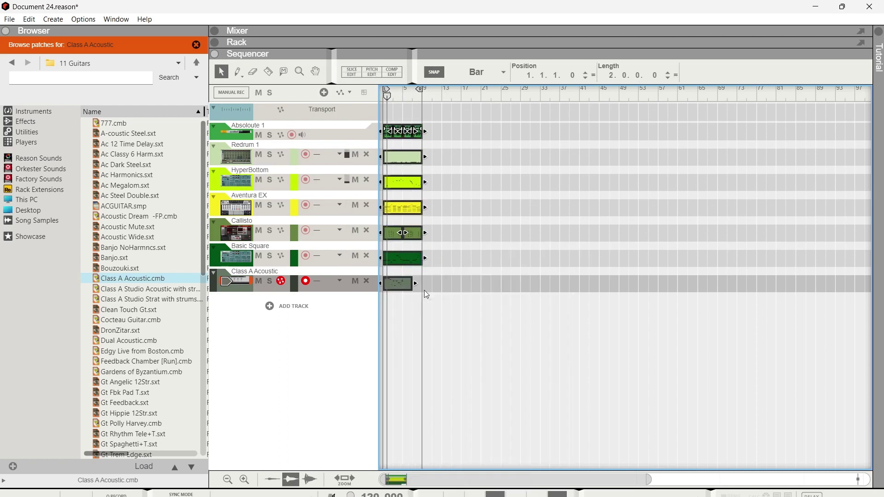
pyautogui.click(406, 288)
pyautogui.rightClick(408, 290)
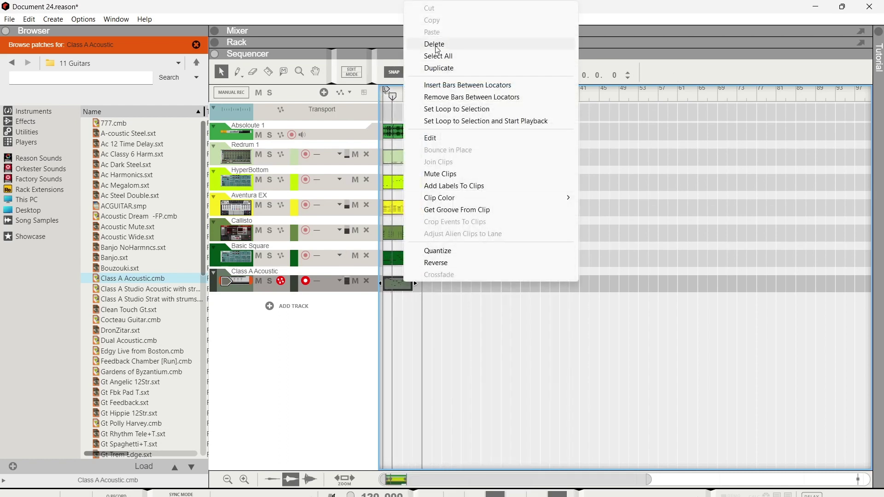
pyautogui.click(433, 46)
# - Try to record another Class A Acoustic take from the start of the loop
pyautogui.press('Home')
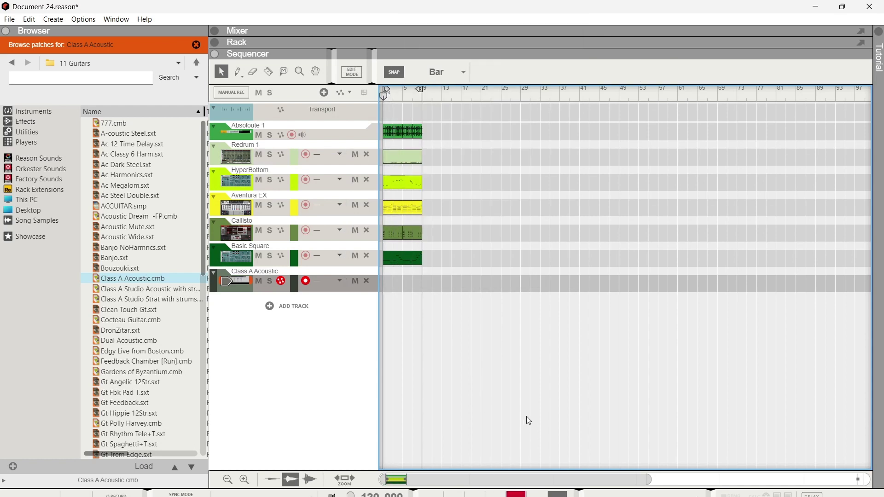
pyautogui.hotkey('ctrl', 'Return')
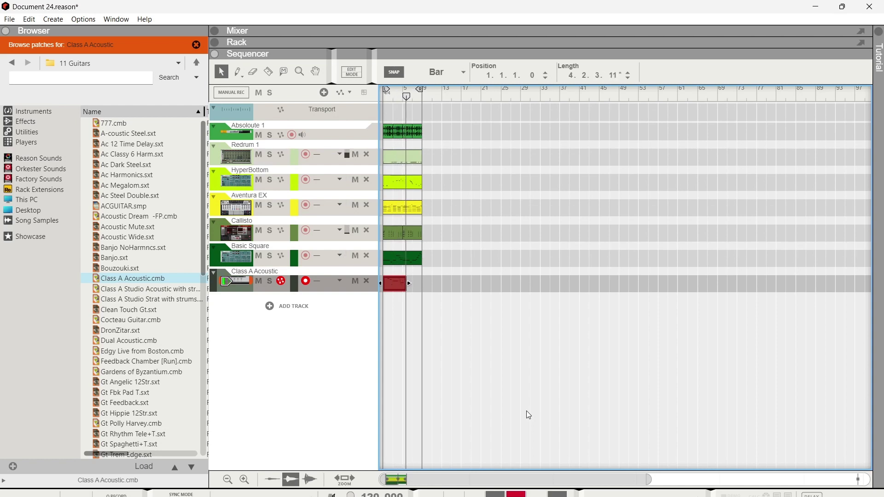
pyautogui.rightClick(403, 283)
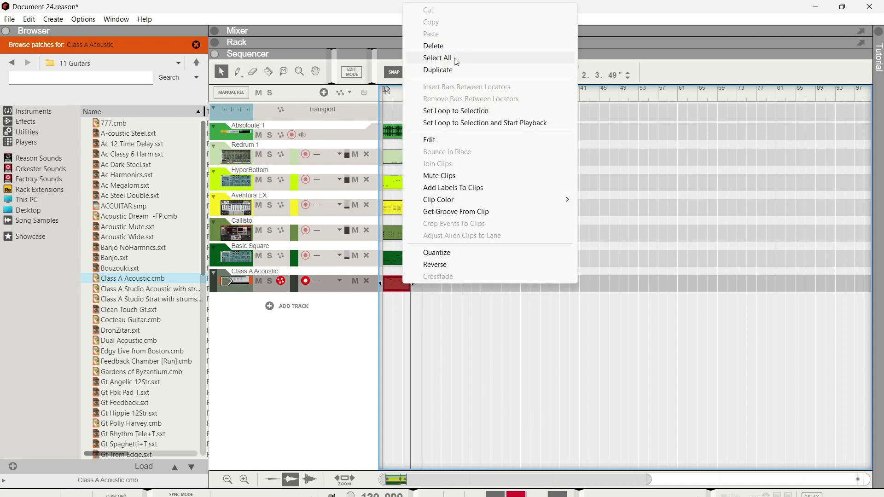
pyautogui.click(456, 46)
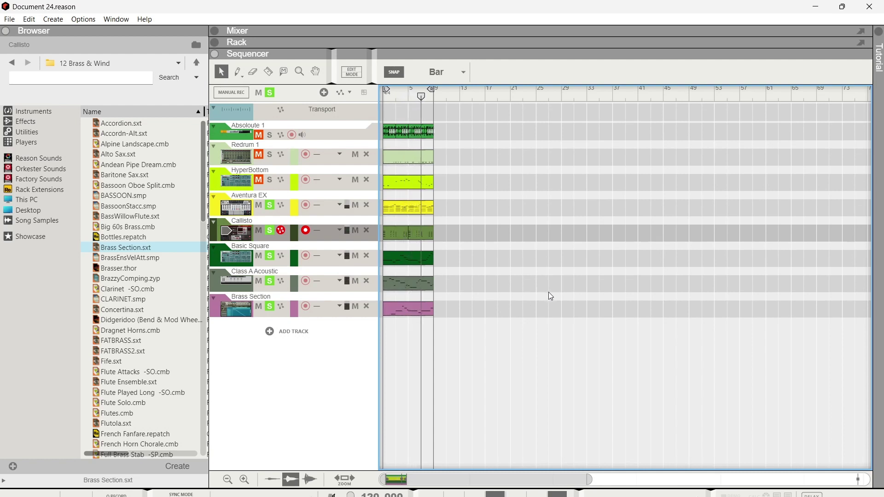
# - Clear all track solos and mute the Brass Section track
pyautogui.click(270, 93)
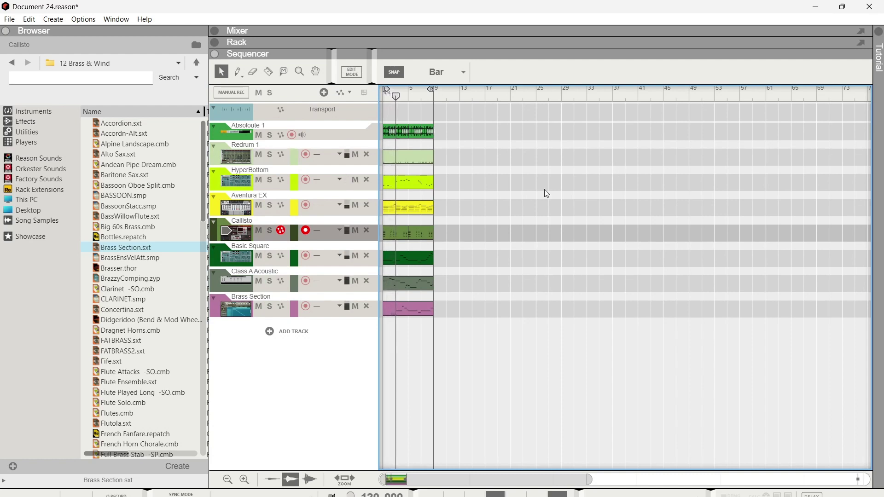
pyautogui.click(257, 306)
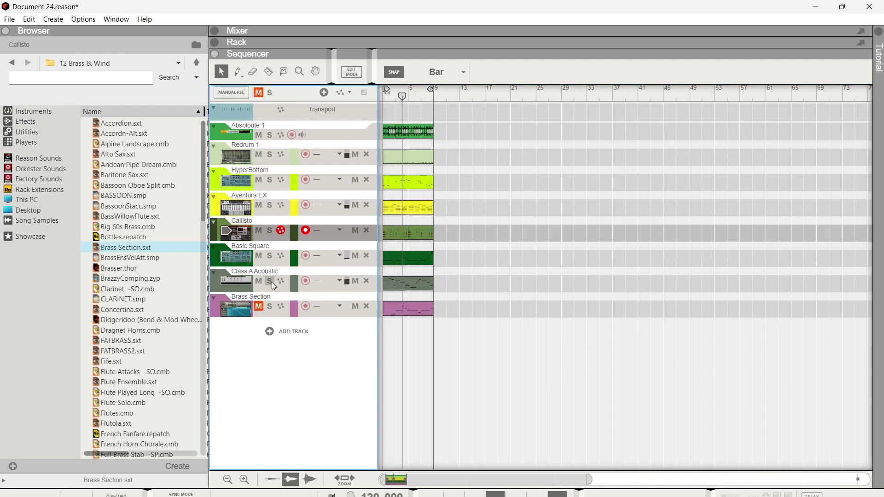
pyautogui.click(260, 258)
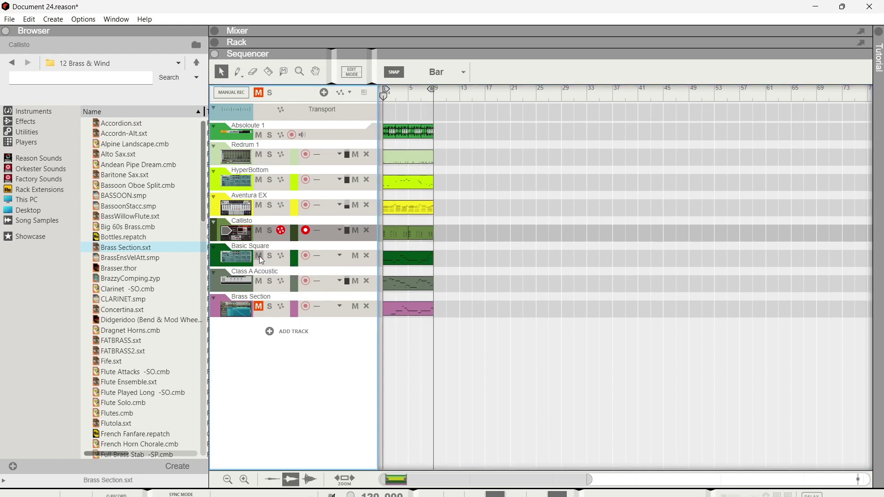
pyautogui.click(260, 256)
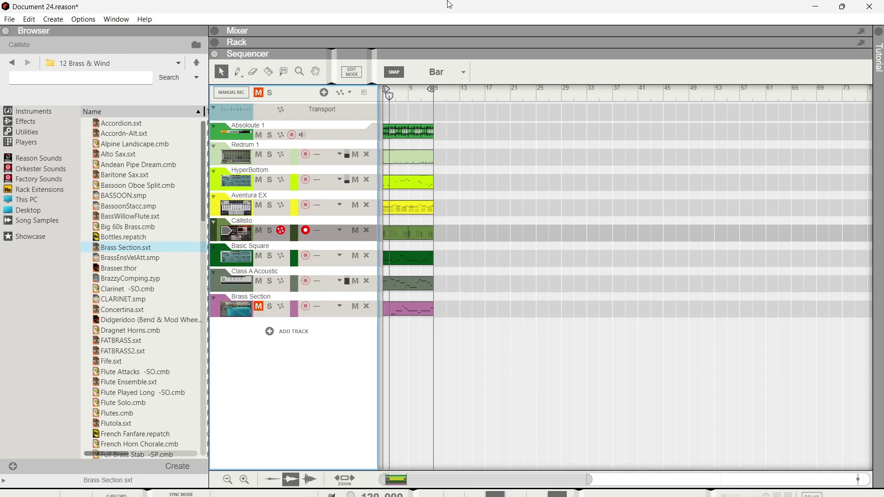